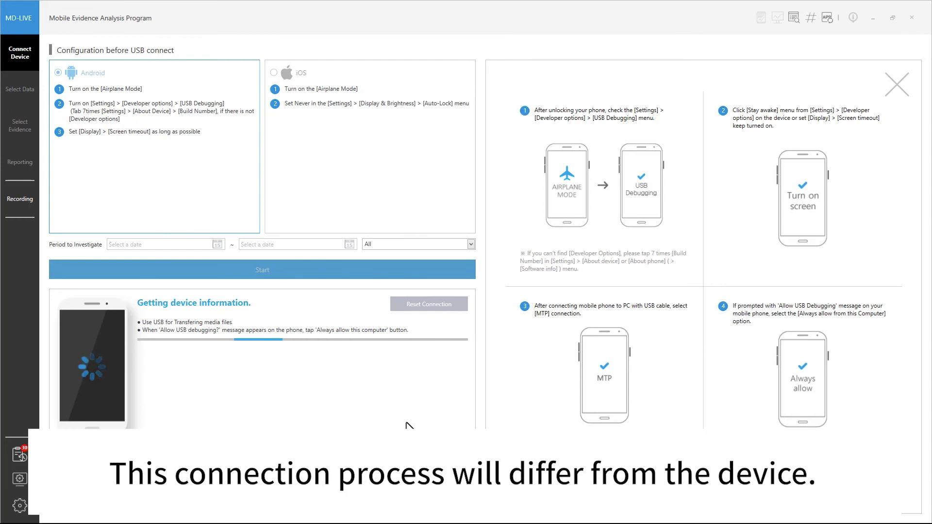
- Enter the PIN shown on the phone to verify the HUAWEI ELE-L29
text(21543512)
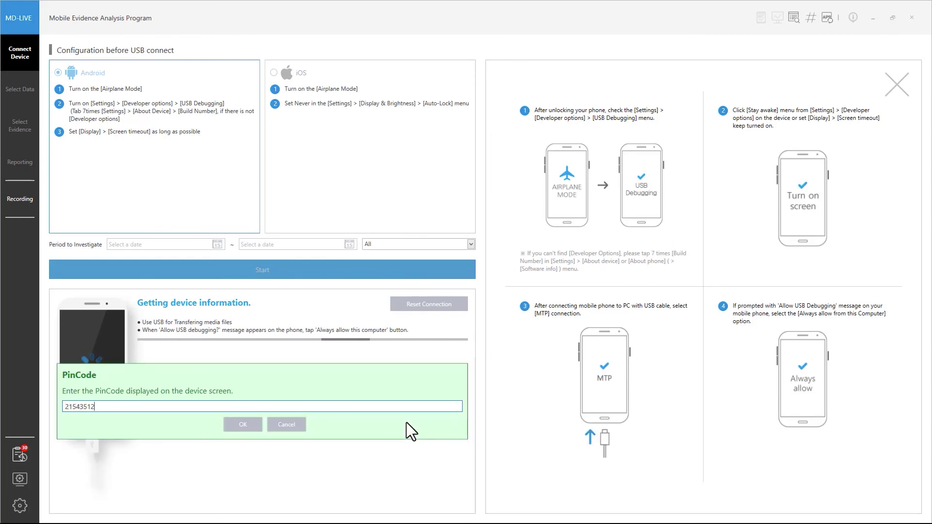
click(258, 429)
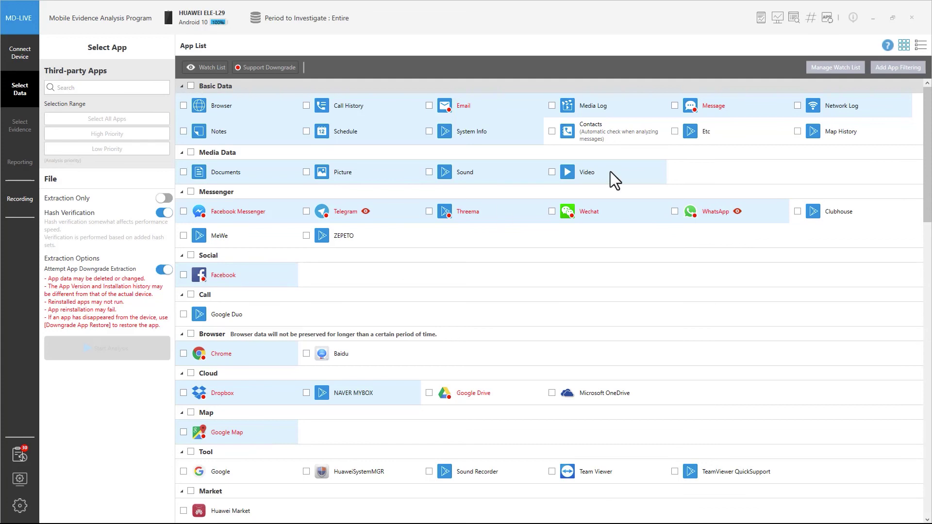
- Review the watch list and select the watch-listed Telegram and WhatsApp apps
click(810, 71)
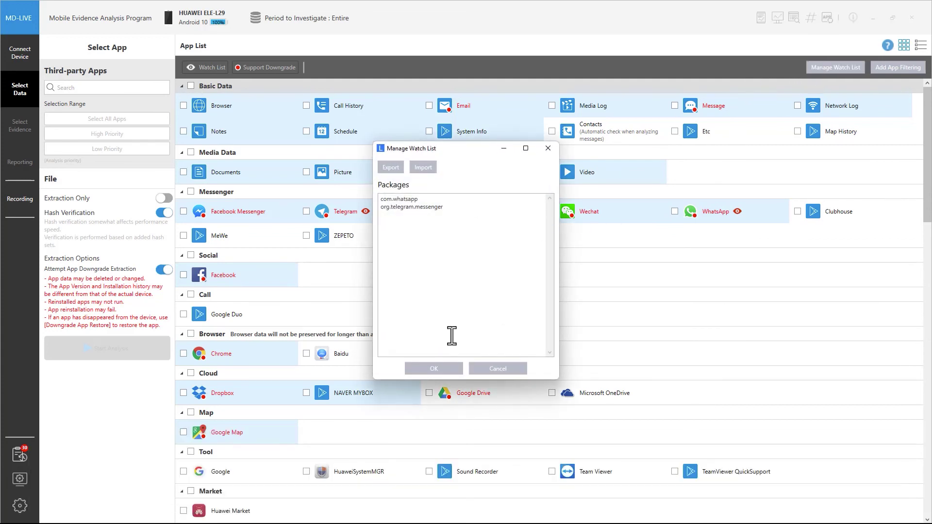
click(443, 369)
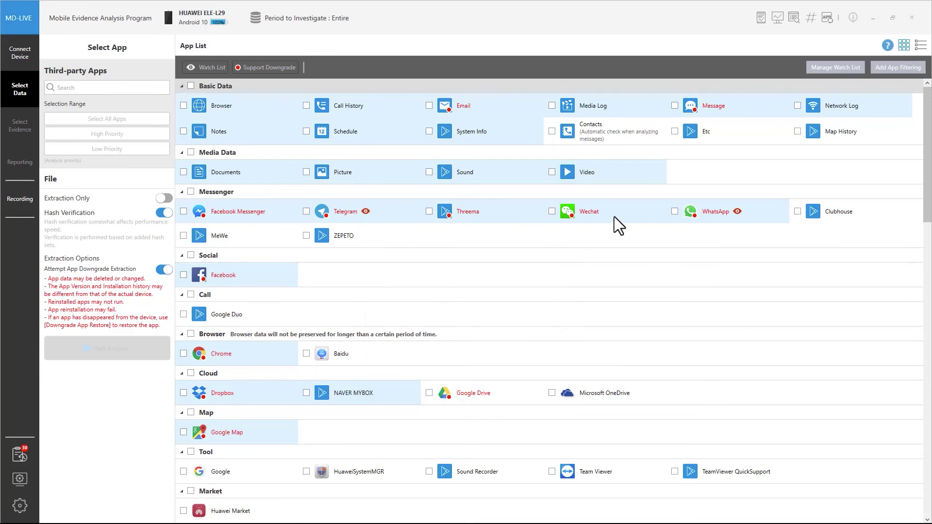
click(216, 71)
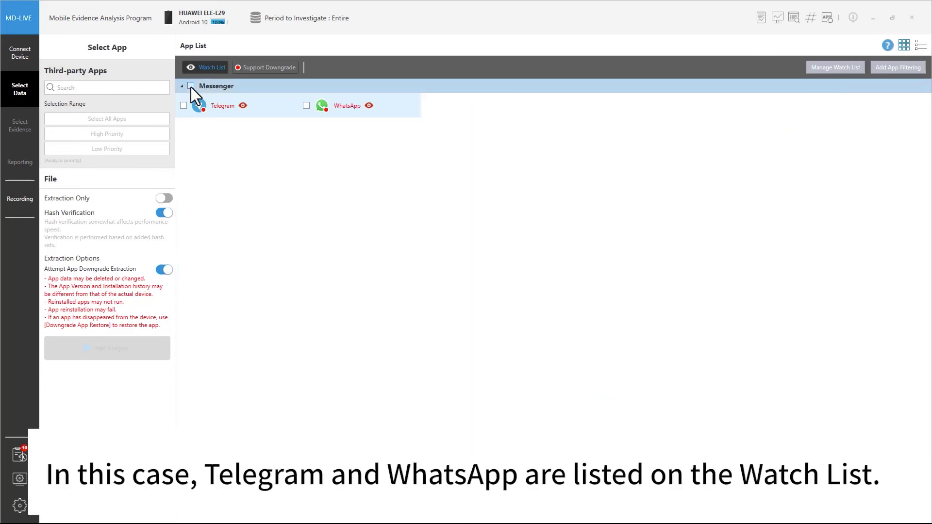
click(191, 86)
- Add all Media Data items, Schedule and Contacts, then start the analysis
click(209, 67)
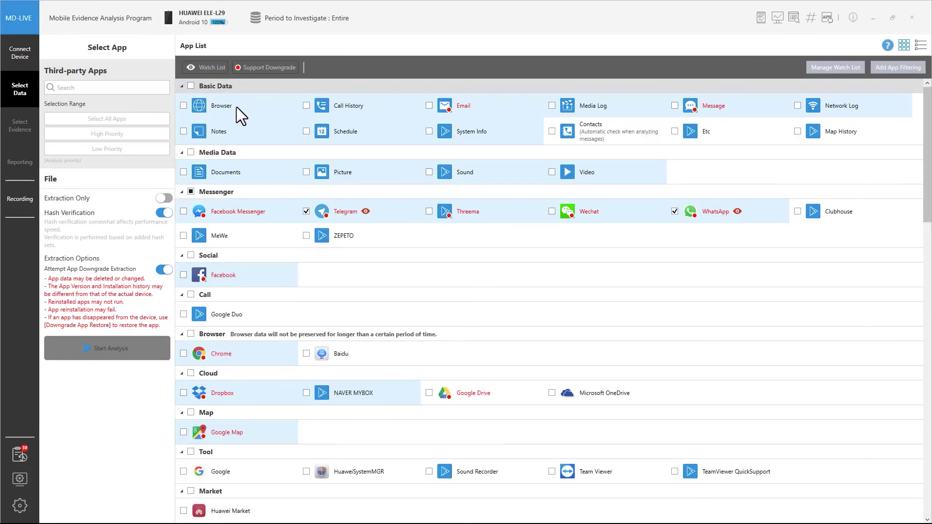
click(191, 153)
click(306, 132)
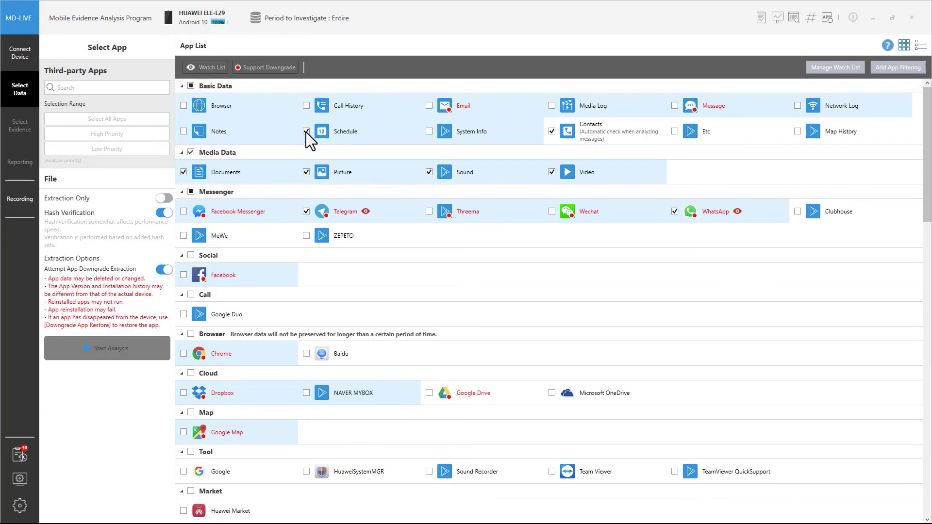
click(100, 353)
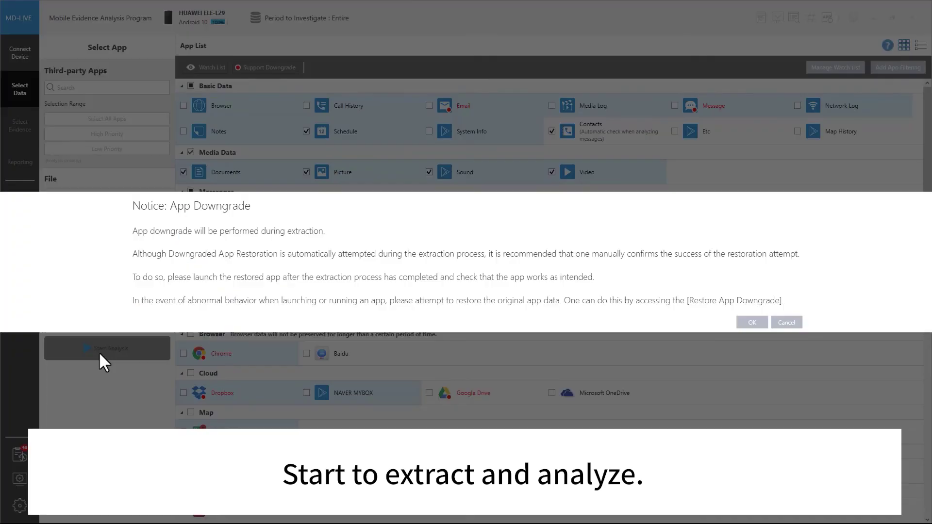
- Accept the App Downgrade notice and the device reboot so extraction can proceed
click(750, 322)
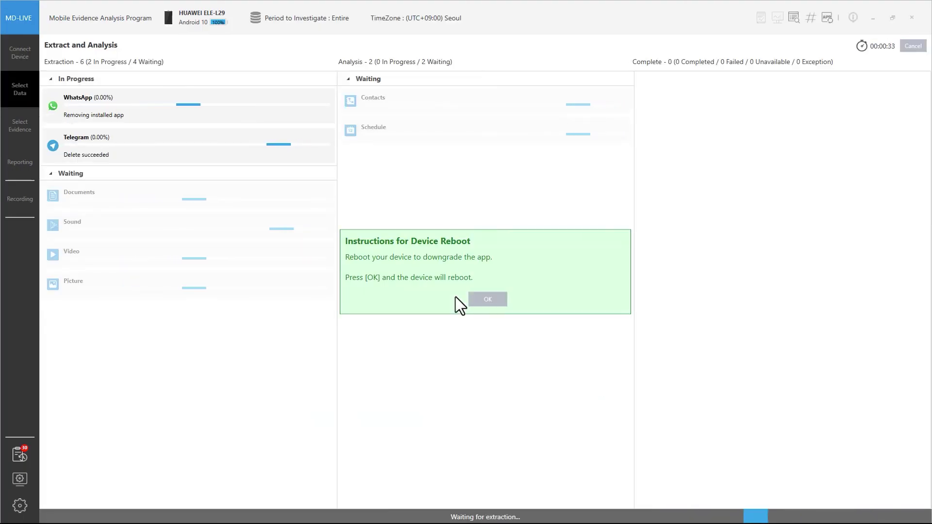
click(478, 299)
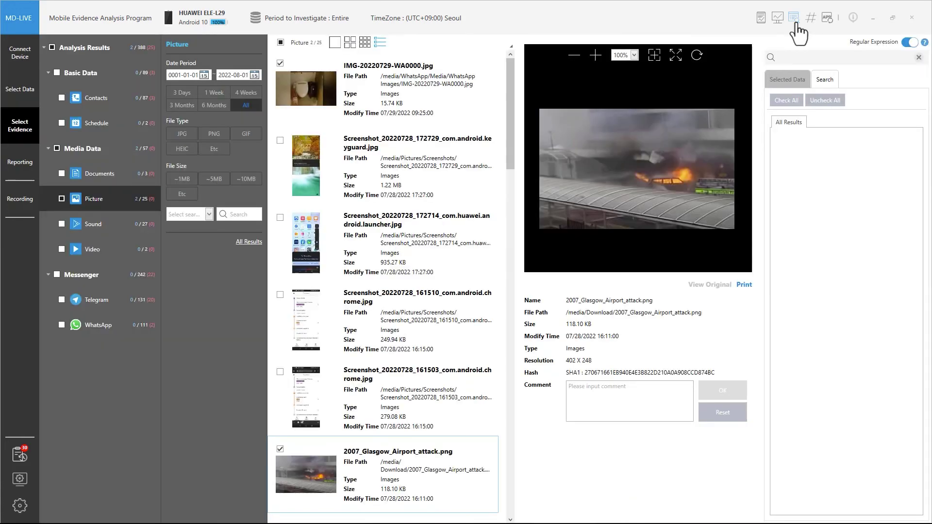
- Search the evidence with the saved keywords and open the first match's WhatsApp chat
click(793, 18)
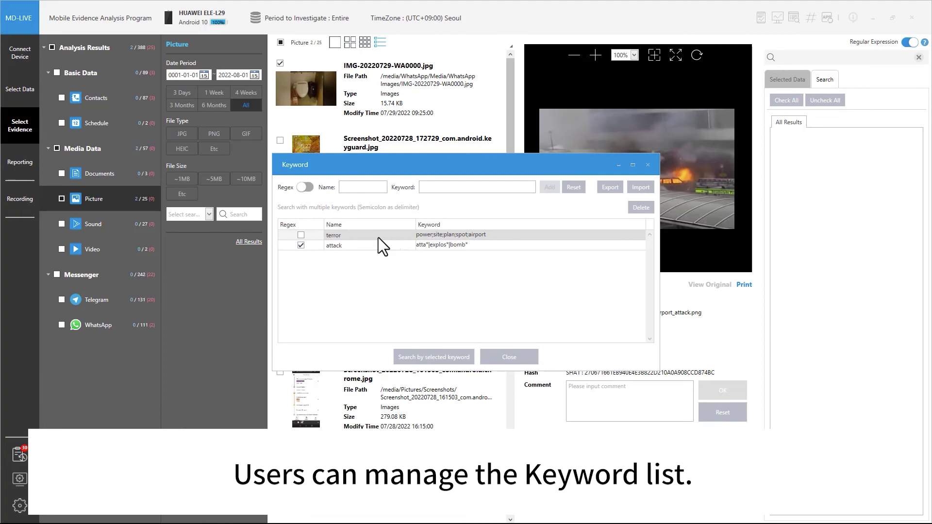
click(452, 356)
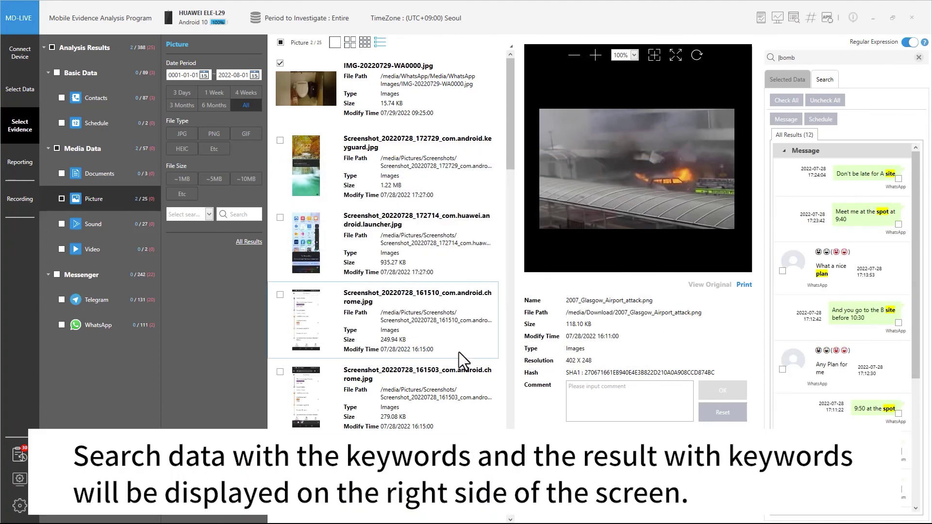
click(779, 173)
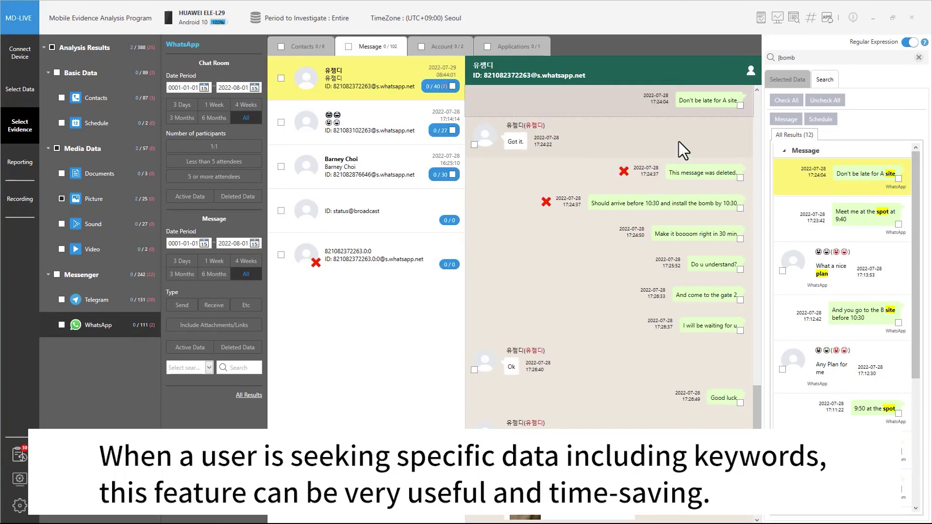
- Mark all messages in the first matched chat and the 'What a nice plan' chat as evidence
click(454, 86)
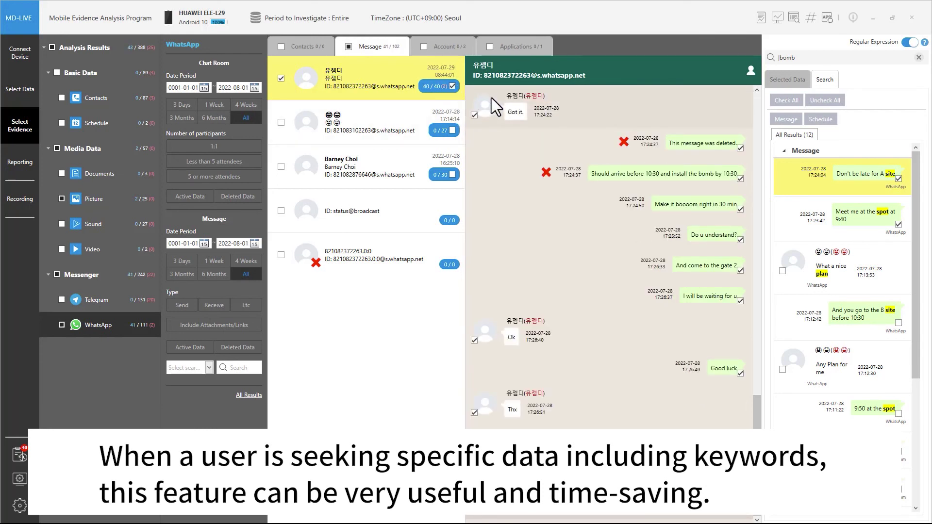
click(797, 284)
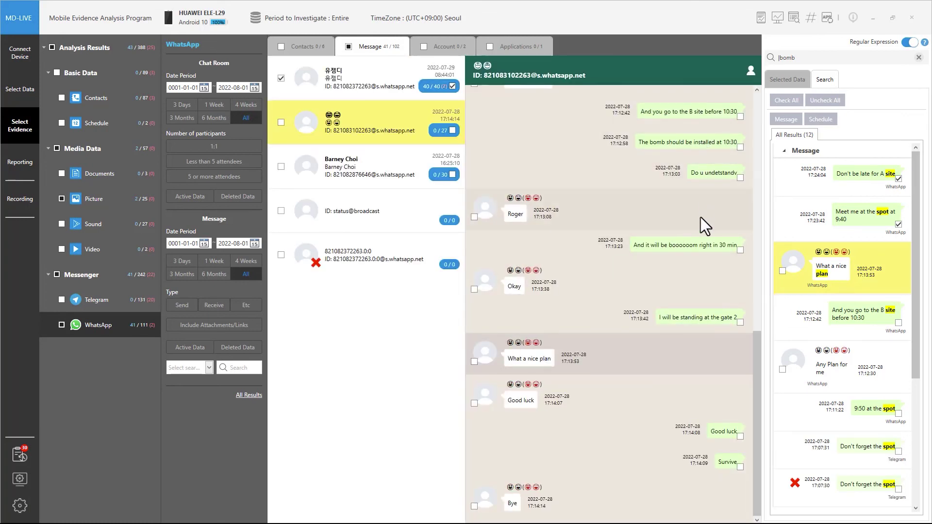
click(452, 130)
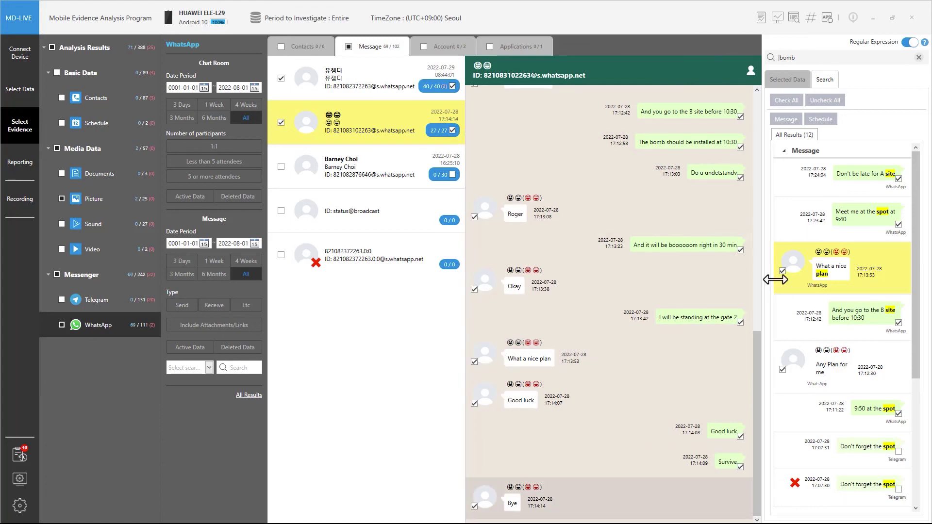
- Mark all messages in the Telegram chat containing the airport message as evidence
scroll(793, 302, down, 2)
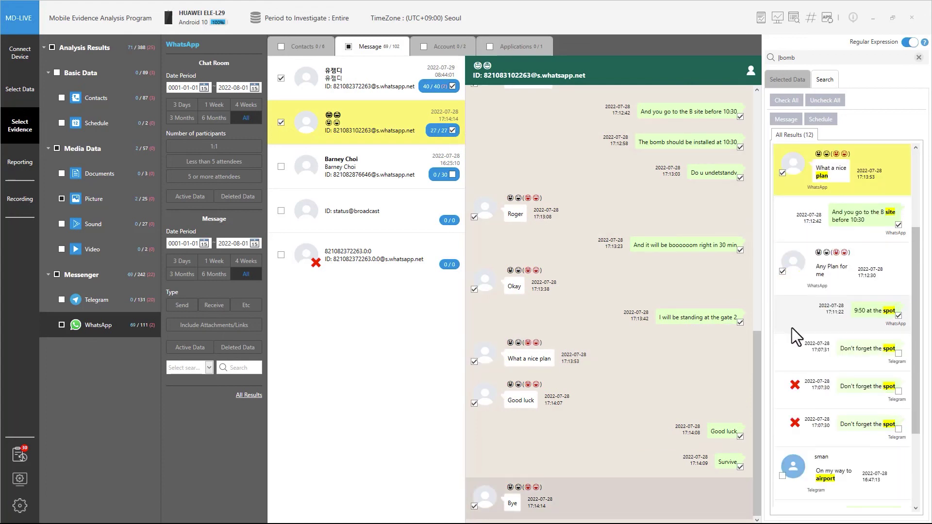
scroll(798, 351, down, 2)
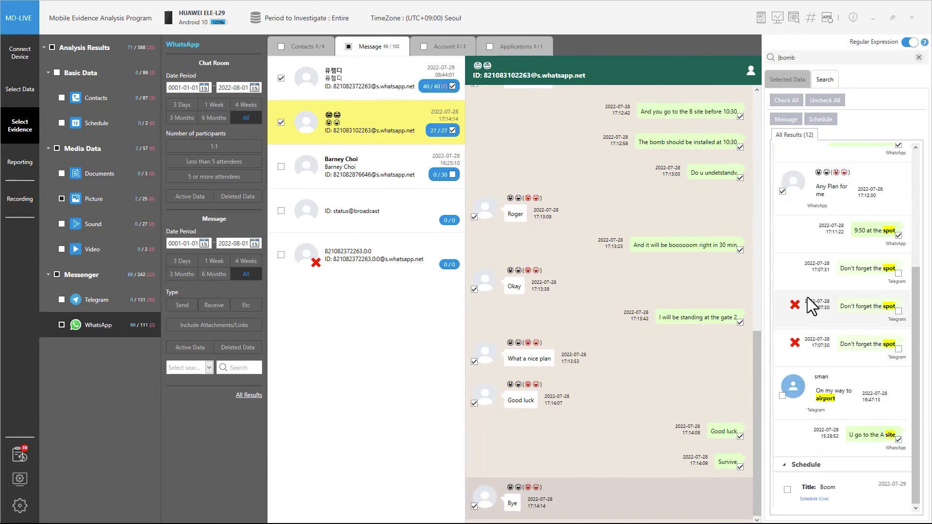
click(863, 379)
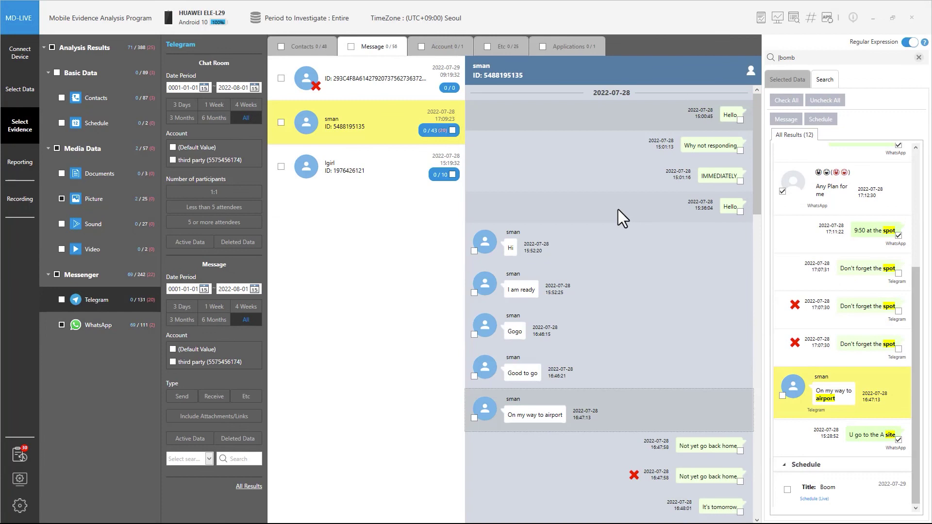
click(281, 122)
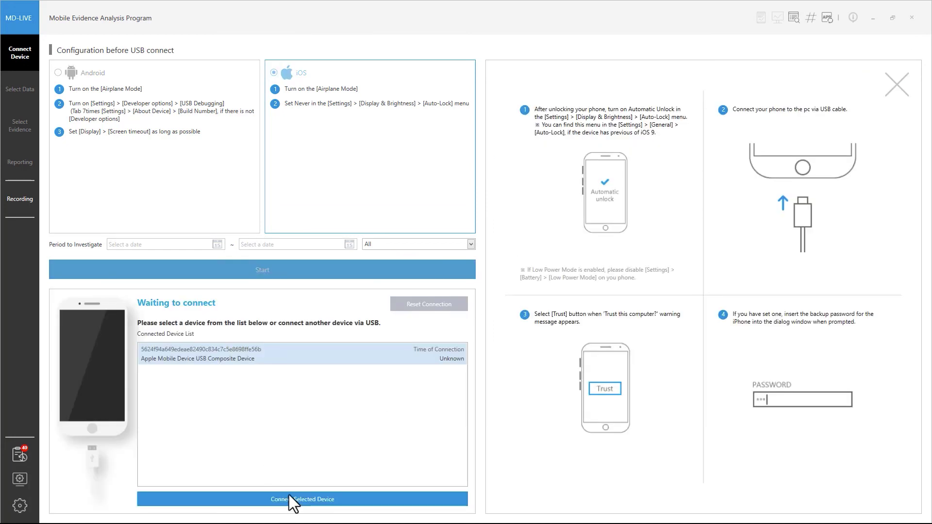
- Connect the Apple iPhone X, add the Terror_related_hashset.xlsx hash set, and enable Hash Verification
click(289, 494)
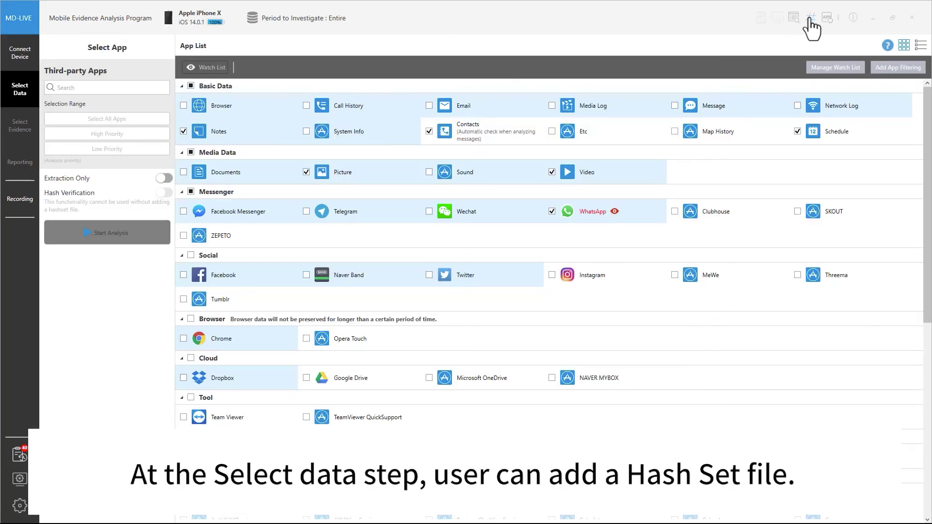
click(809, 18)
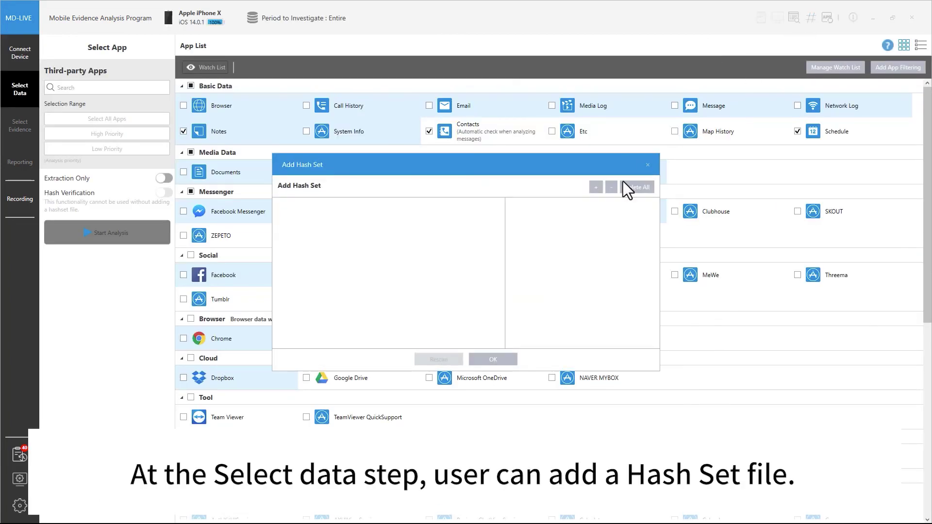
click(596, 187)
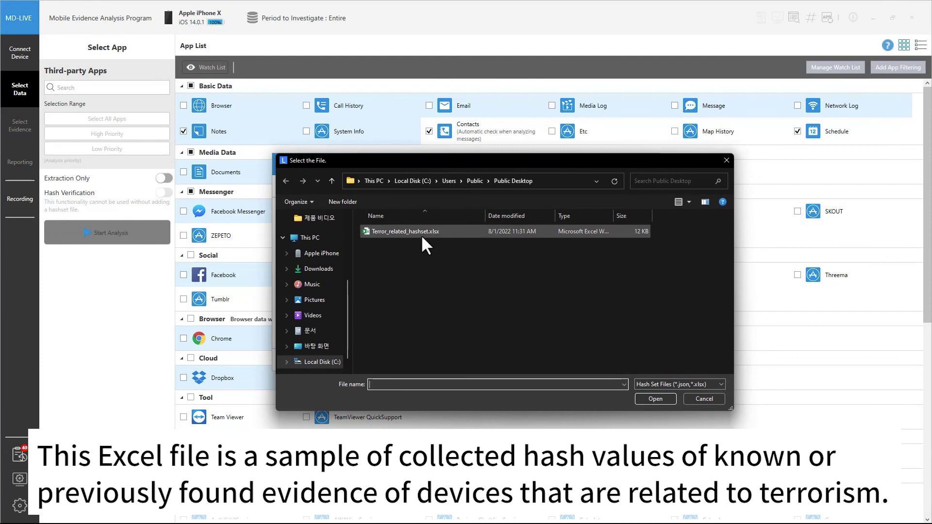
double_click(421, 234)
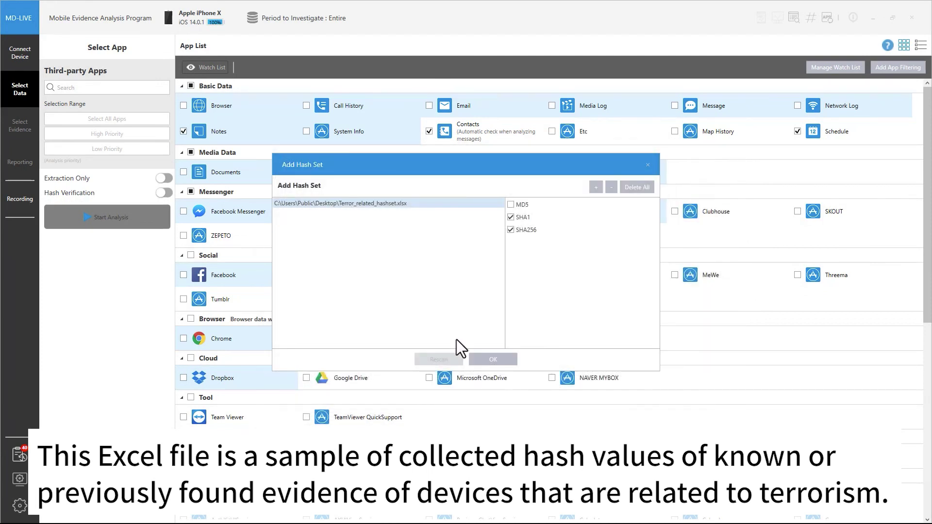
click(494, 361)
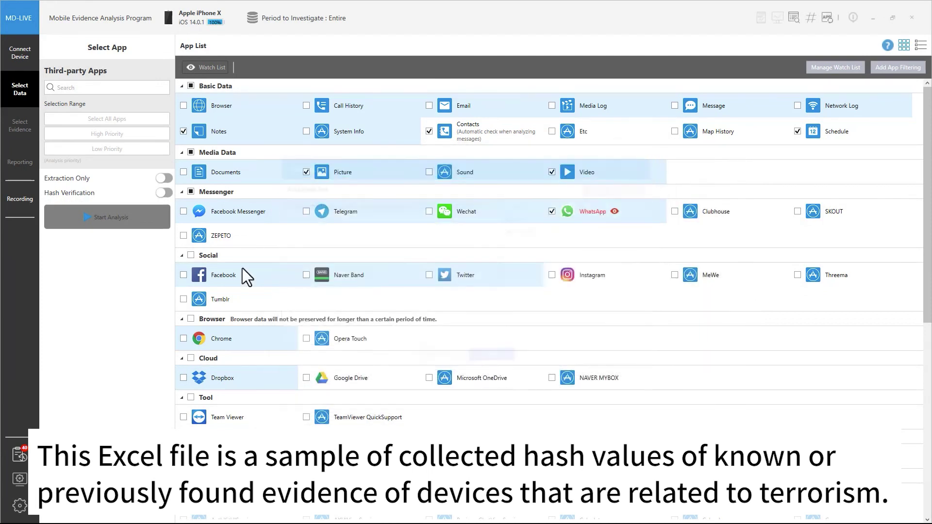
click(165, 193)
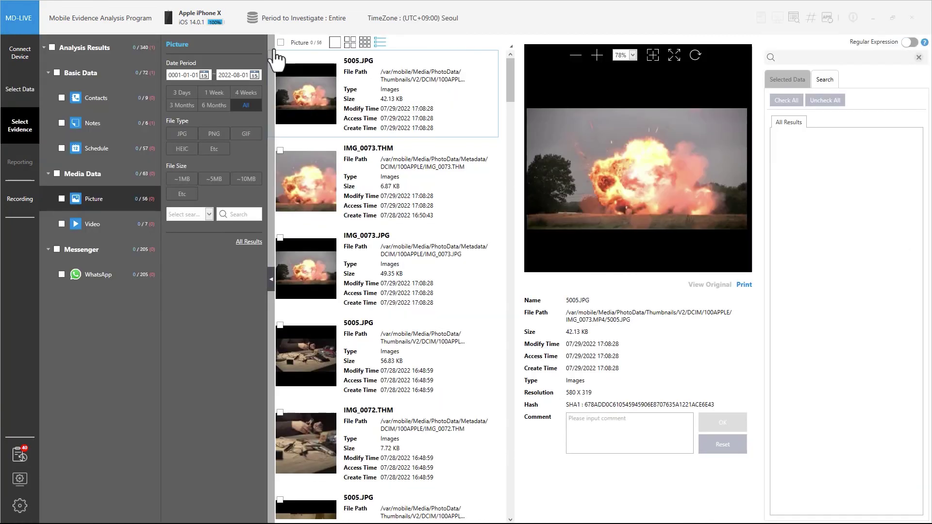
- Inspect the details of the airport map pictures 5005.JPG and IMG_0070.PNG
scroll(466, 278, down, 3)
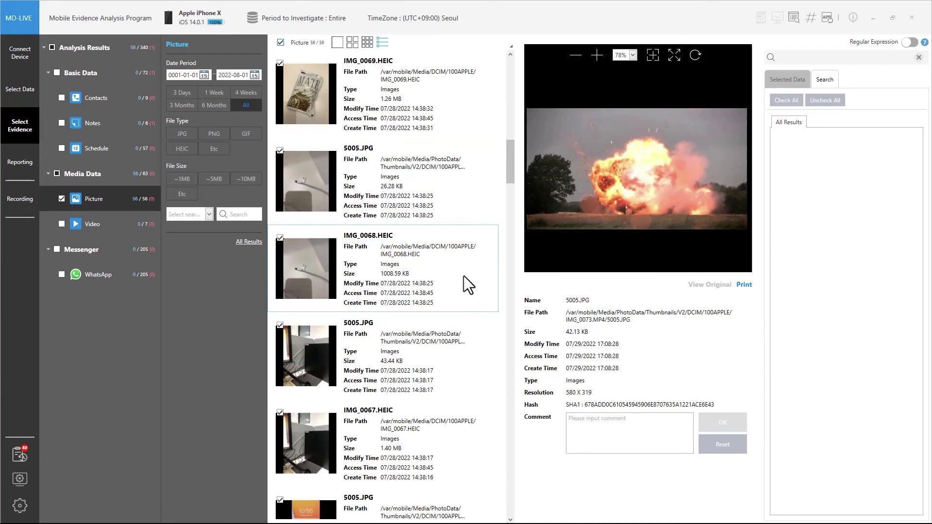
scroll(396, 260, up, 5)
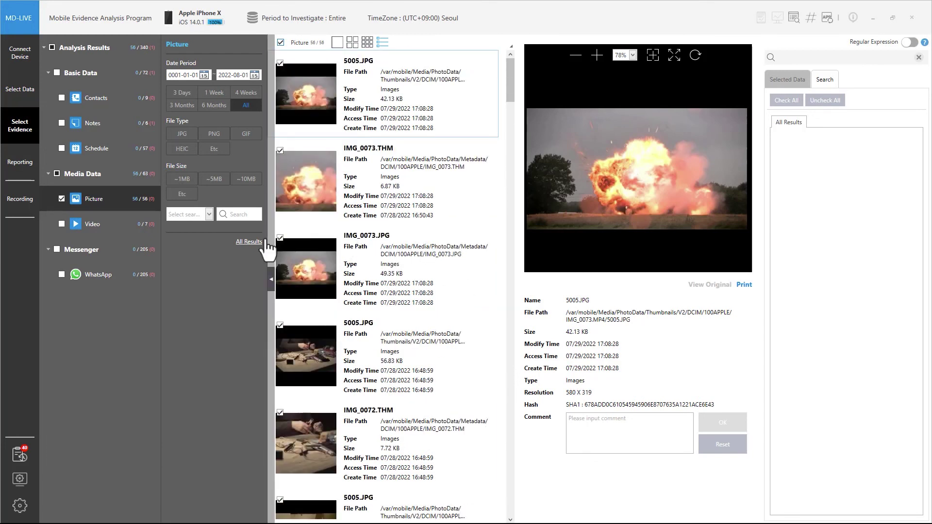
scroll(292, 257, down, 6)
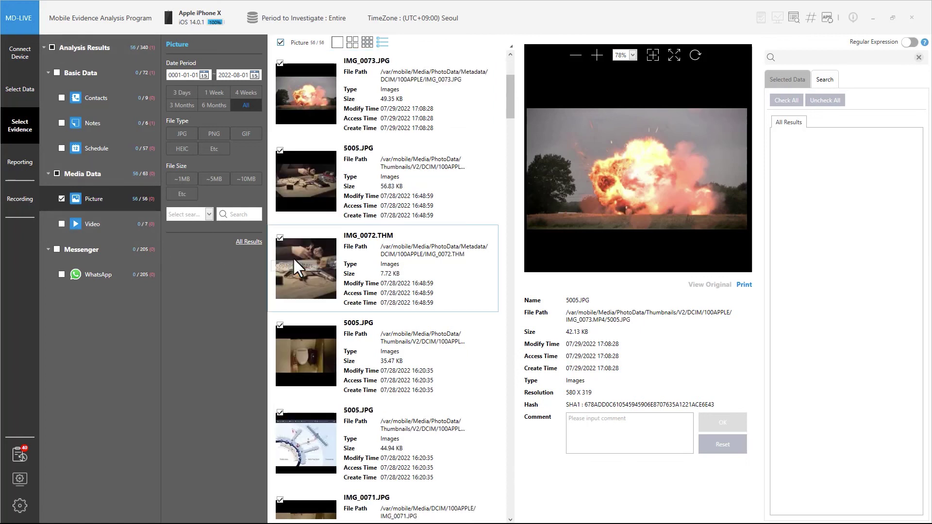
click(354, 274)
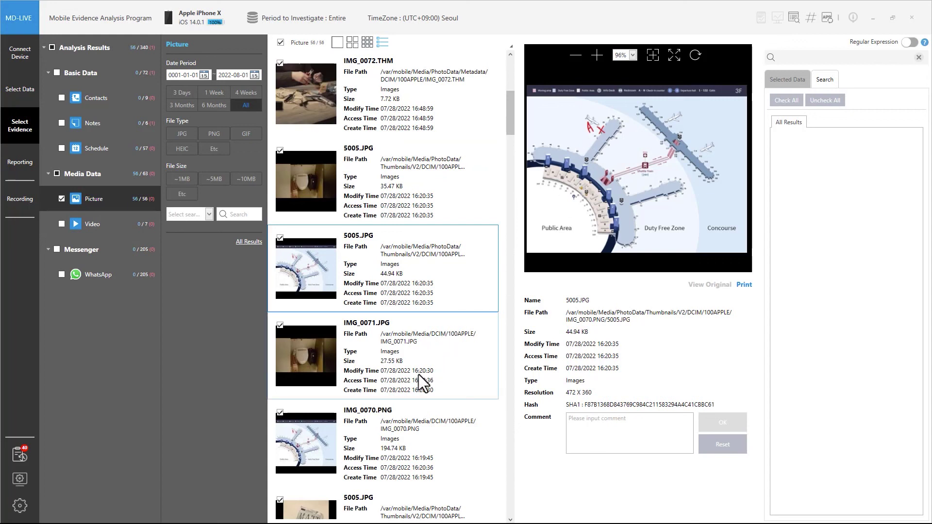
click(379, 410)
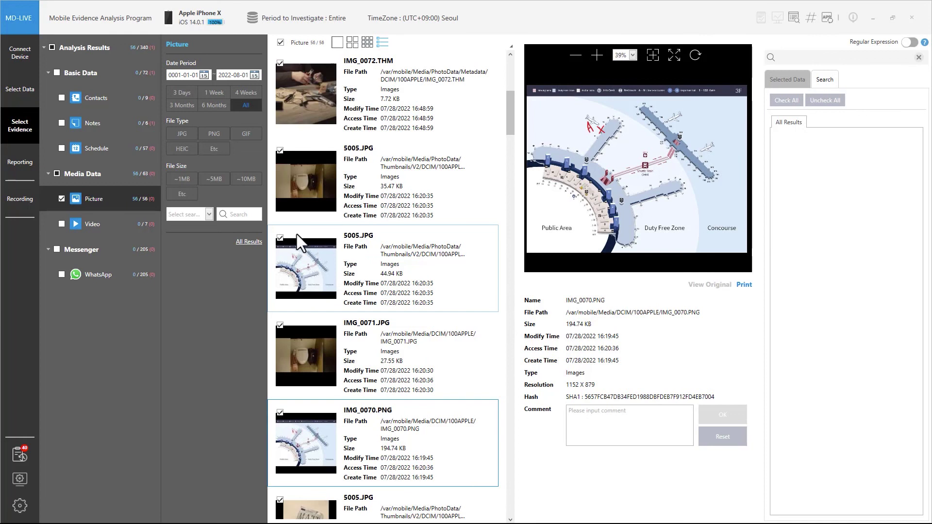
click(107, 217)
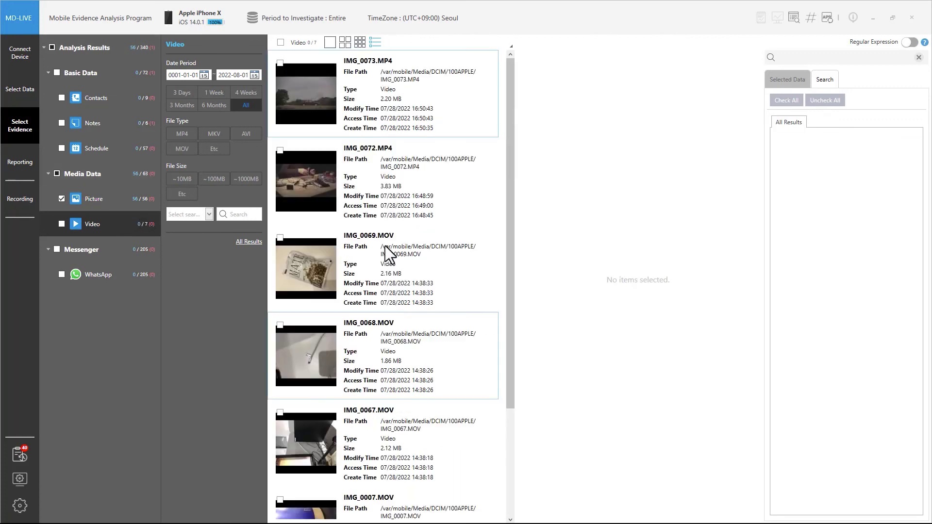
- Preview and play IMG_0073.MP4, pausing at the explosion
click(387, 93)
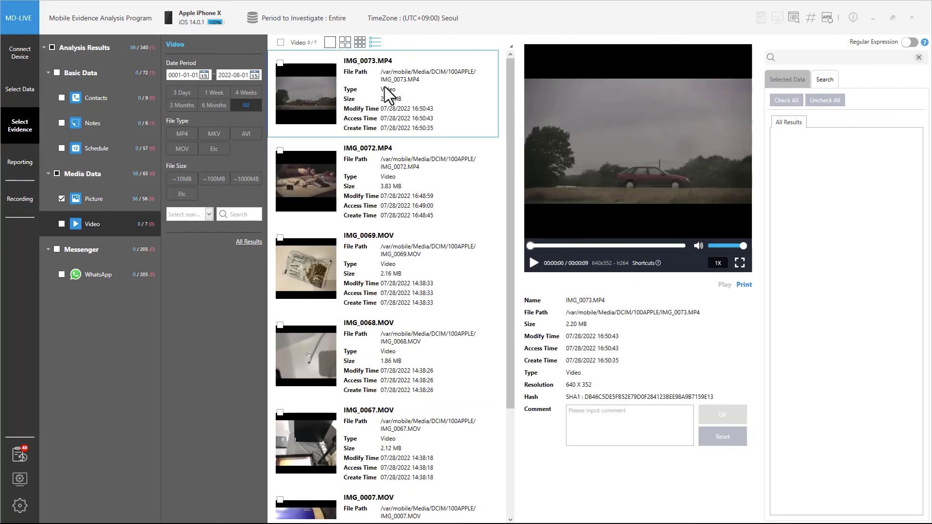
click(533, 262)
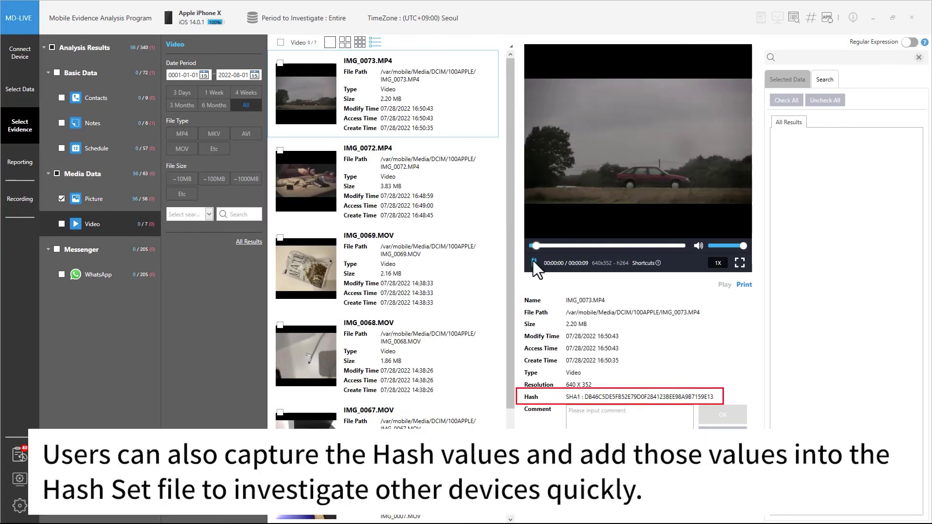
click(533, 262)
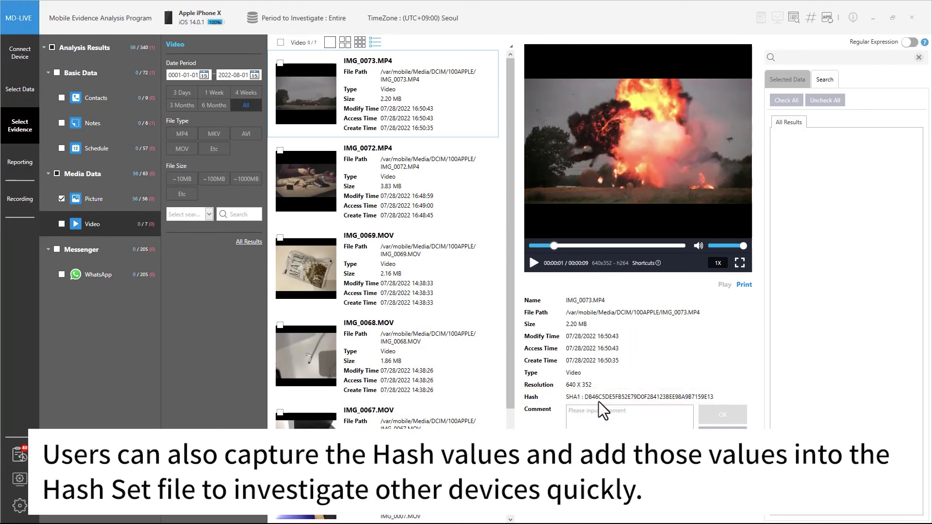
- Mark IMG_0073.MP4 and IMG_0072.MP4 as evidence, then open the Samsung hash search results
click(337, 181)
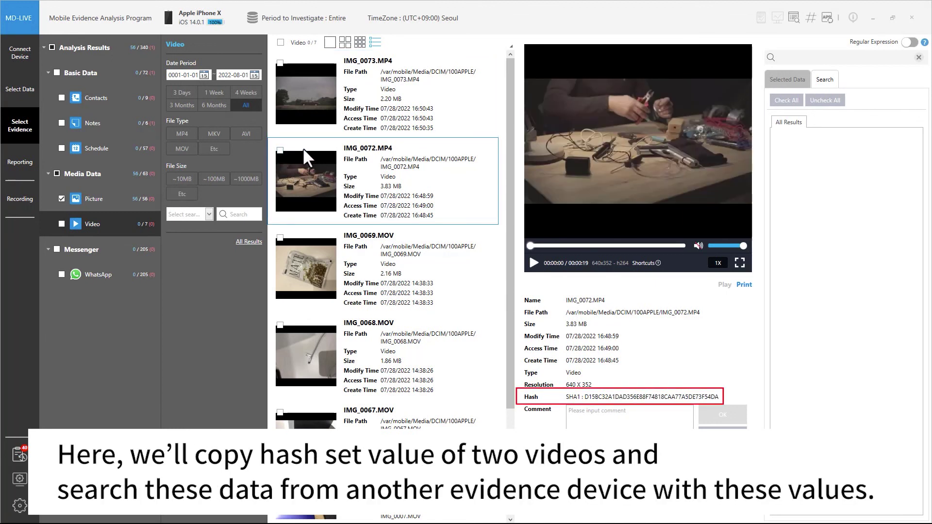
click(279, 63)
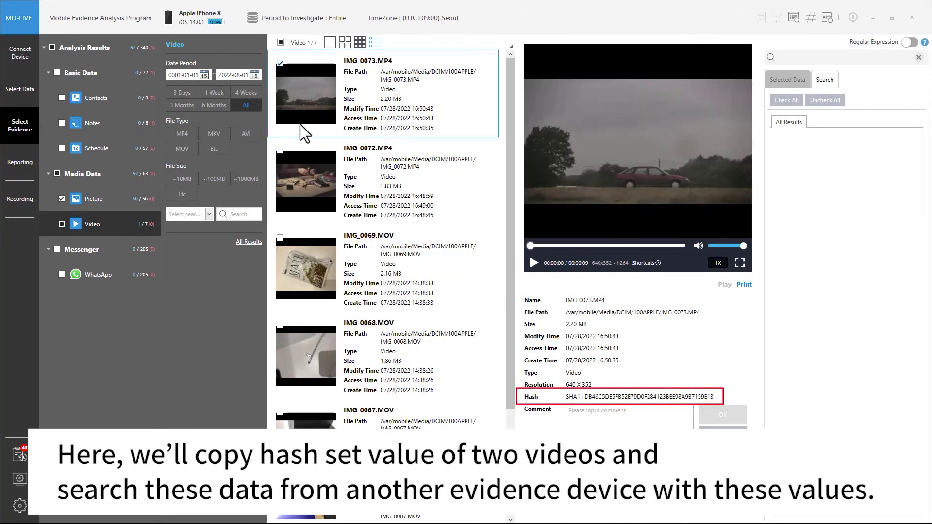
click(279, 150)
click(534, 263)
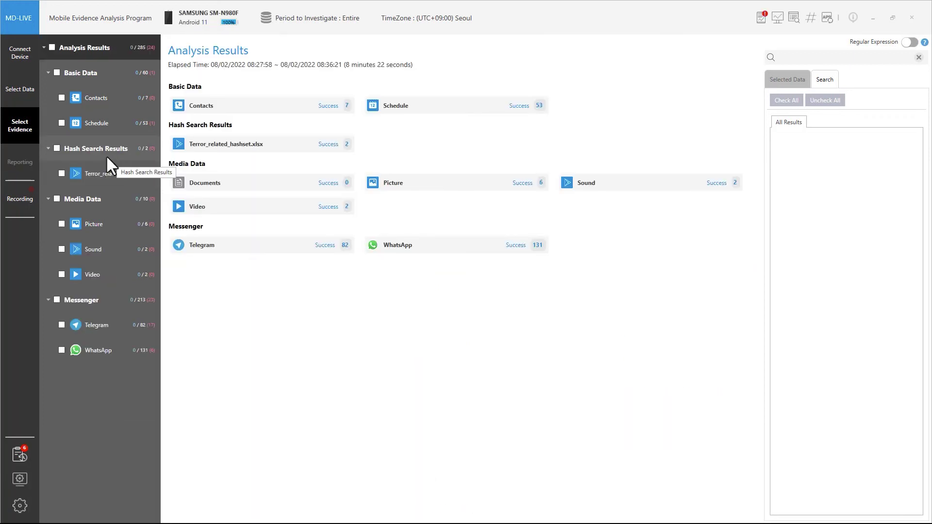
click(106, 155)
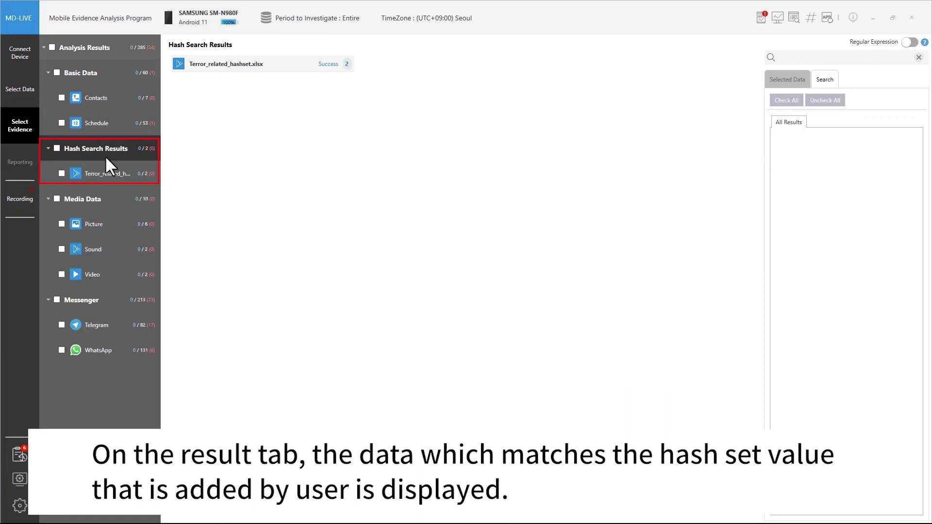
- Check both Terror_related_hashset.xlsx video matches and play each one's preview
click(111, 172)
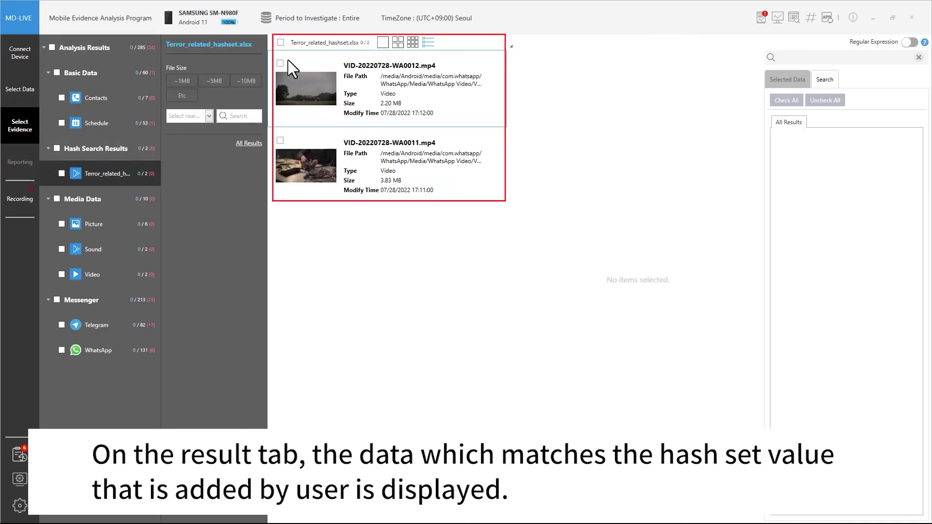
click(280, 42)
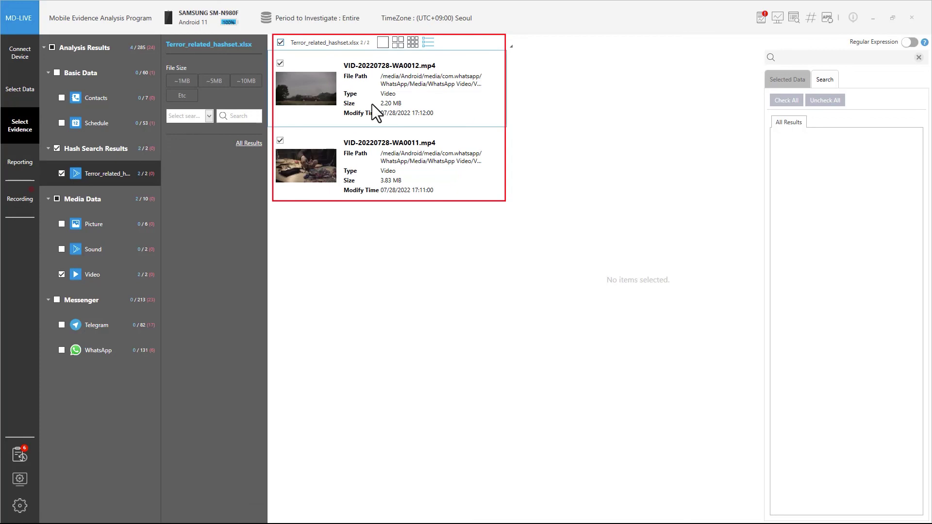
click(382, 188)
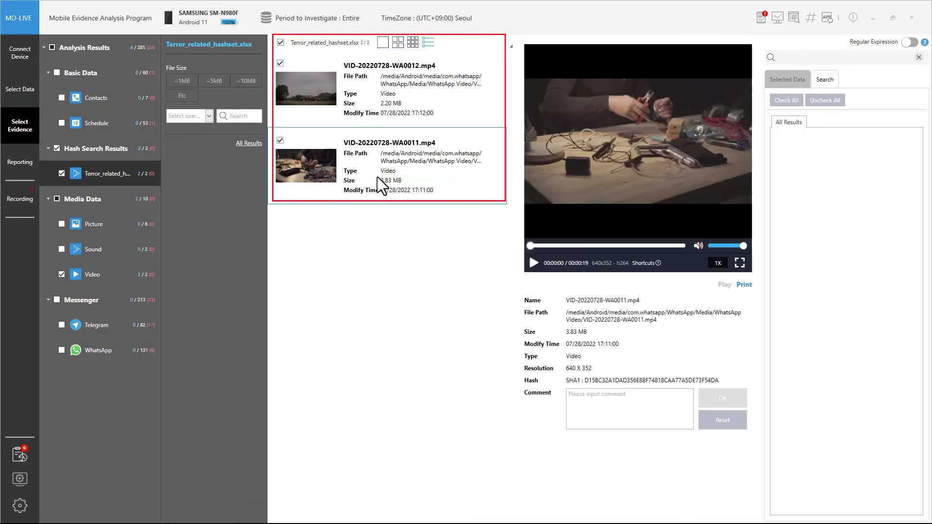
click(534, 263)
click(360, 105)
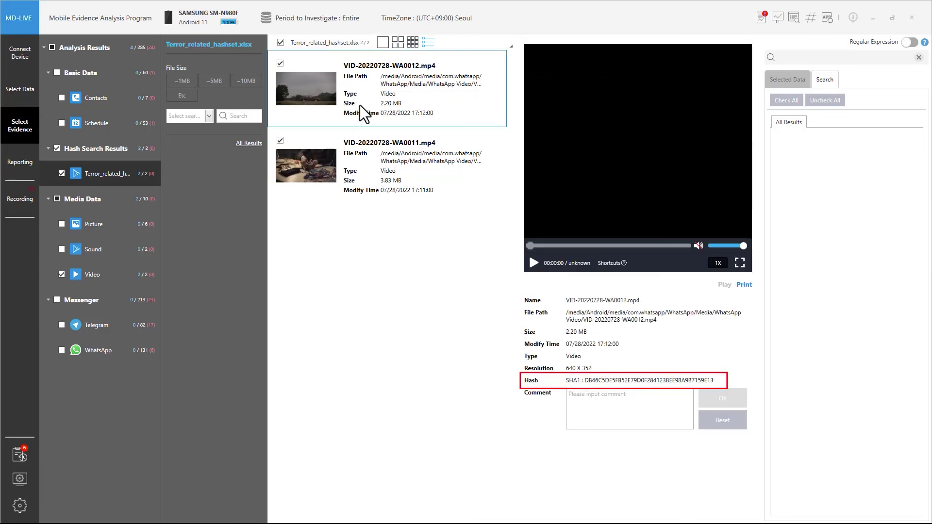
click(531, 263)
click(532, 263)
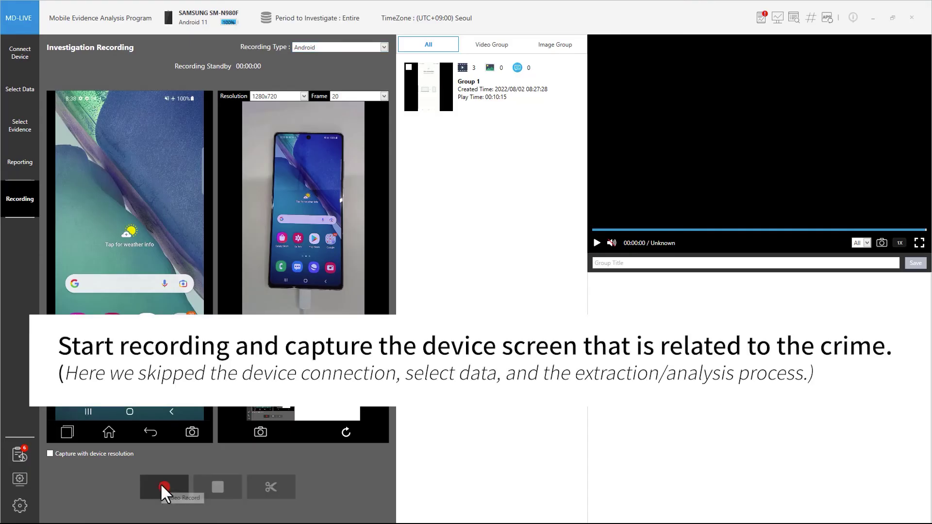
- Start recording and browse the mirrored phone's recent calls and contacts
click(160, 483)
drag(165, 200, 129, 214)
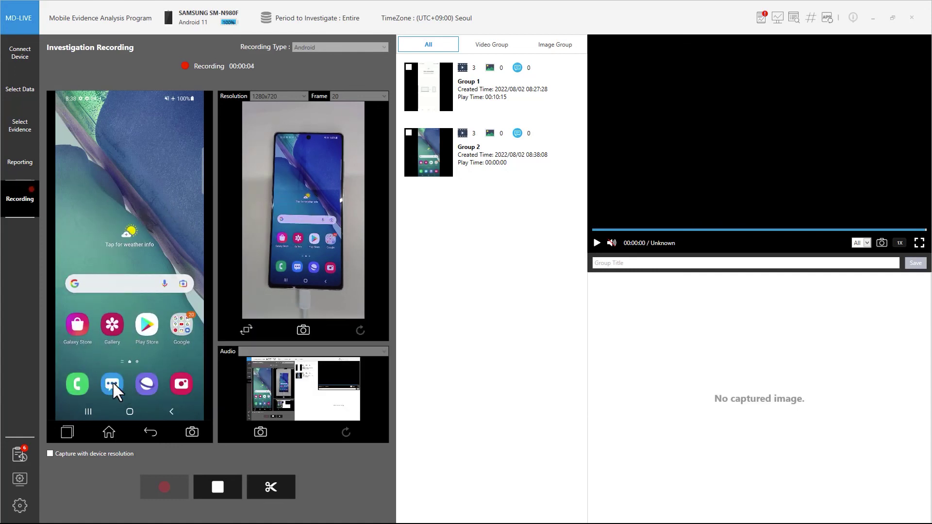
click(83, 383)
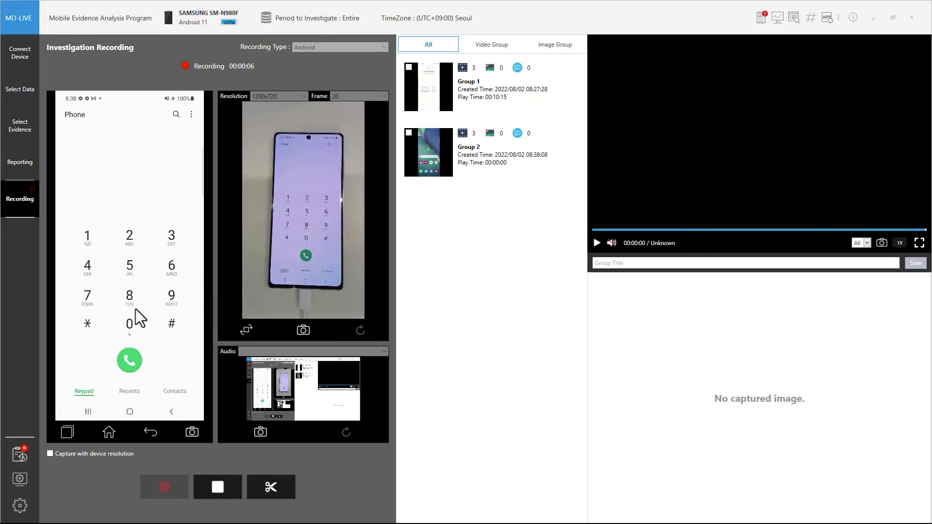
click(135, 391)
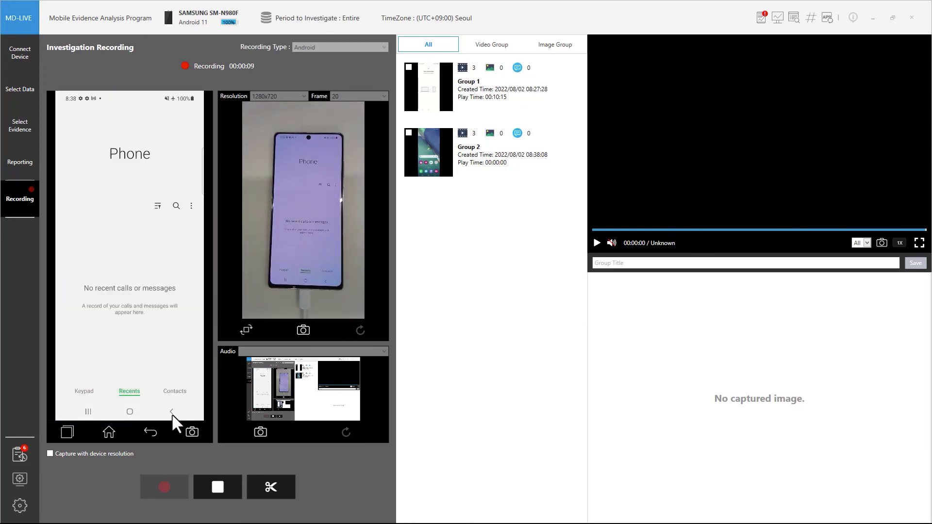
click(177, 393)
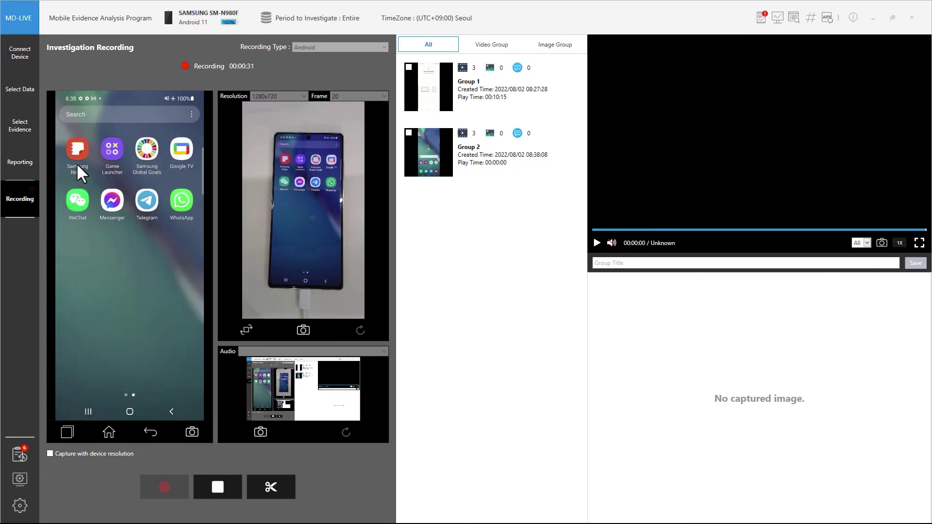
- Open the map note in Samsung Notes and capture an image of it
click(76, 156)
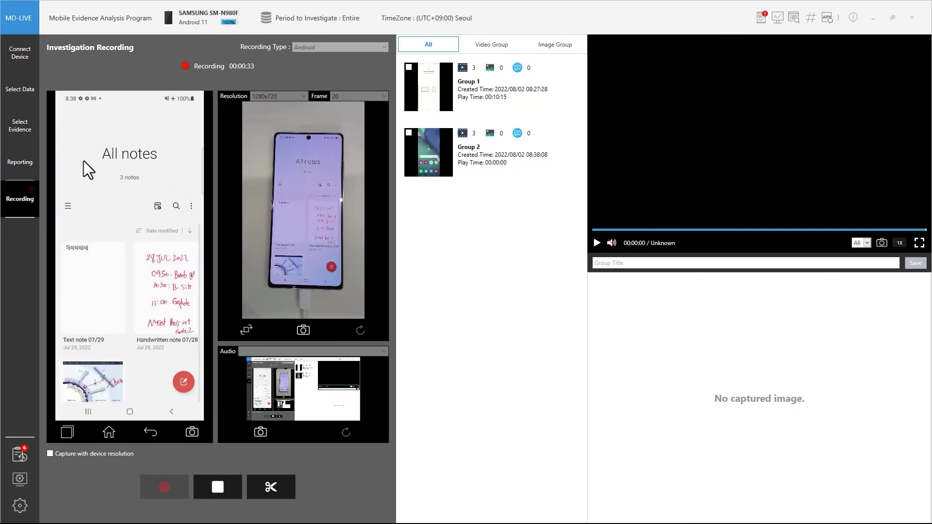
click(118, 372)
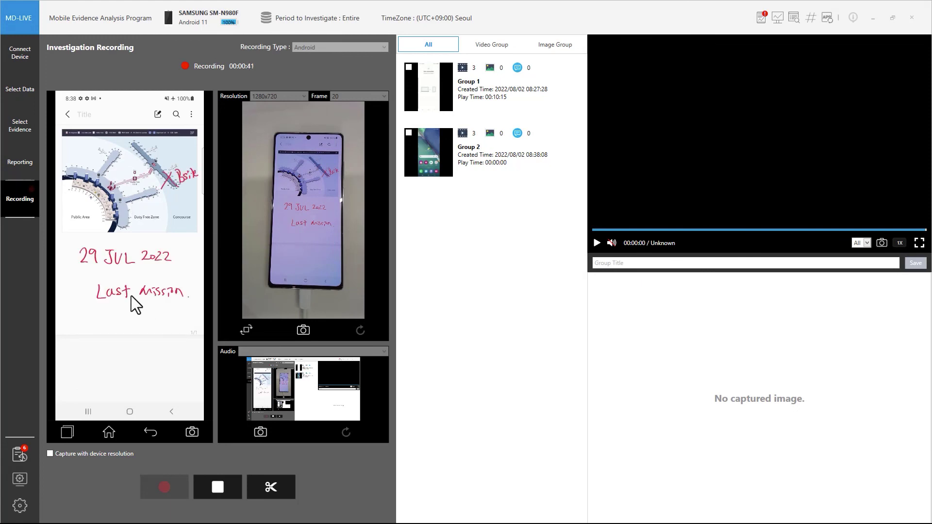
click(192, 432)
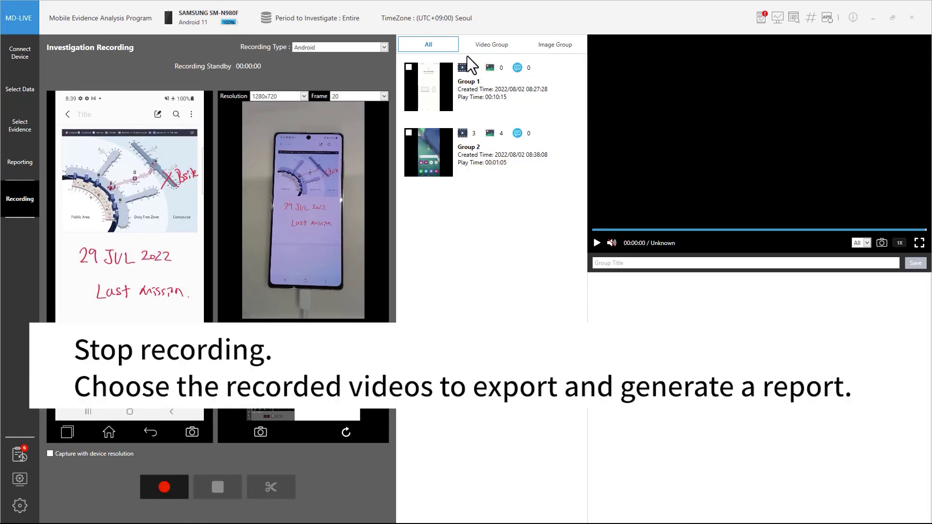
- Check Group 1 and Group 2 and generate the report
click(408, 68)
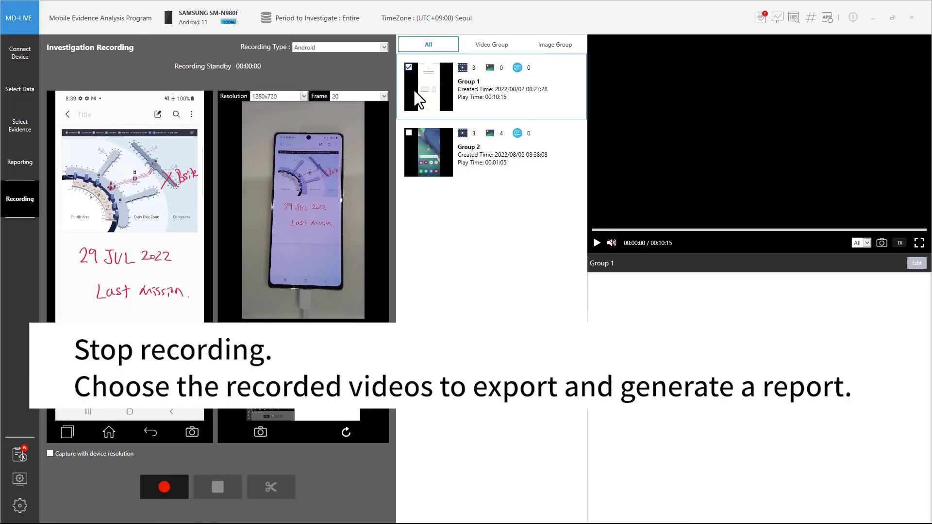
click(408, 133)
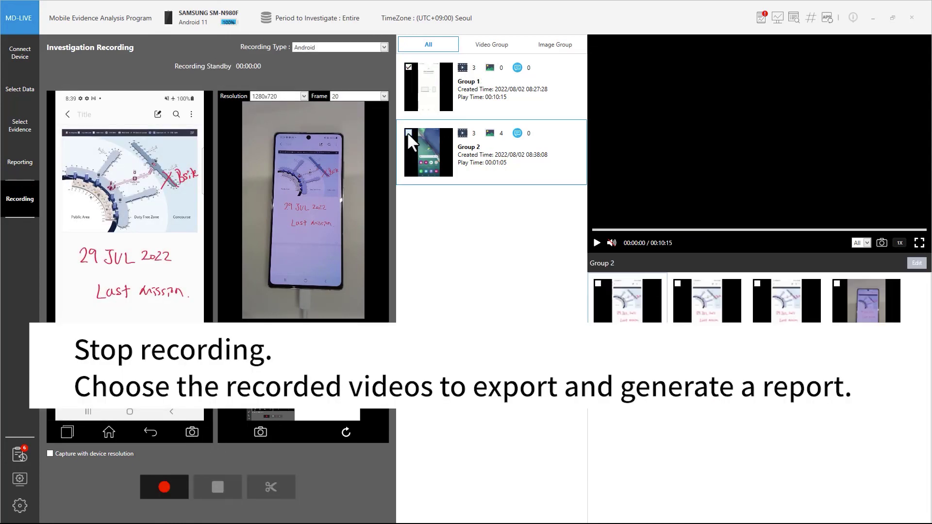
click(24, 170)
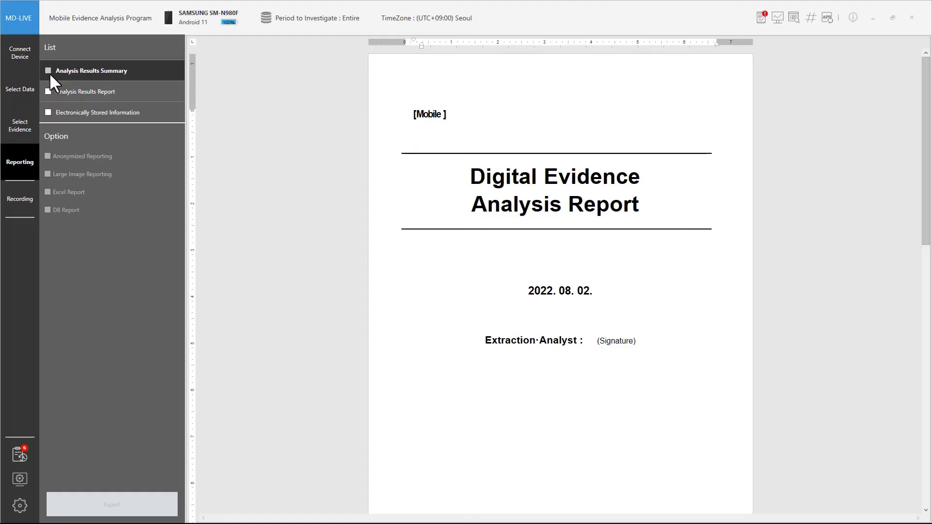
- Include the Analysis Results Summary, Analysis Results Report and Electronically Stored Information sections, then start the export
click(48, 71)
click(48, 92)
click(48, 110)
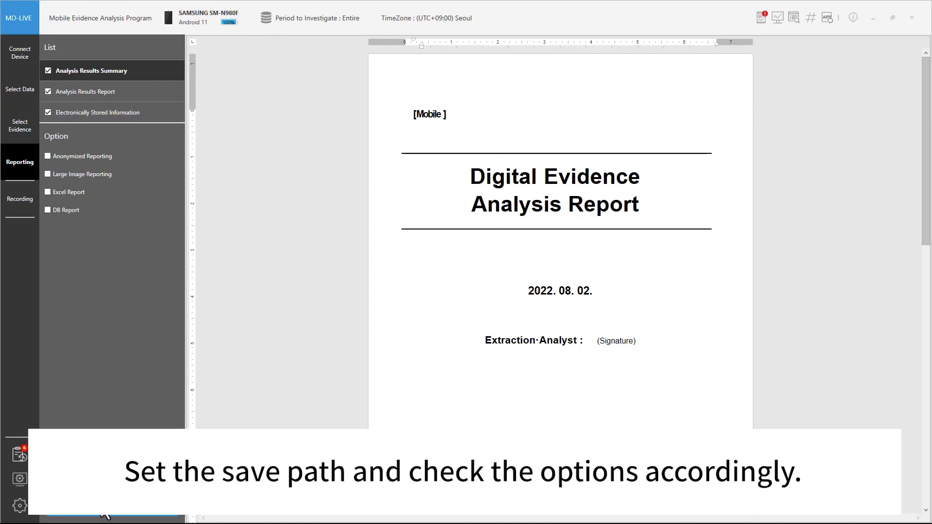
click(100, 499)
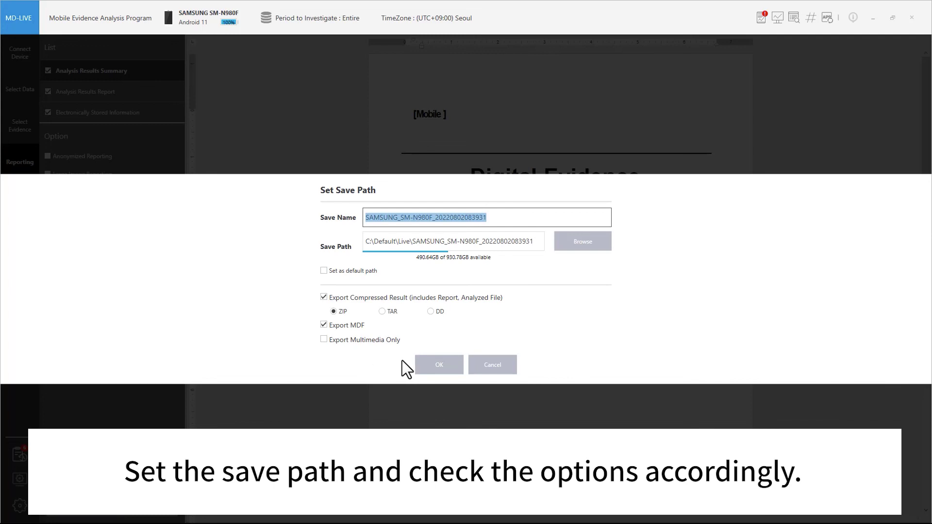